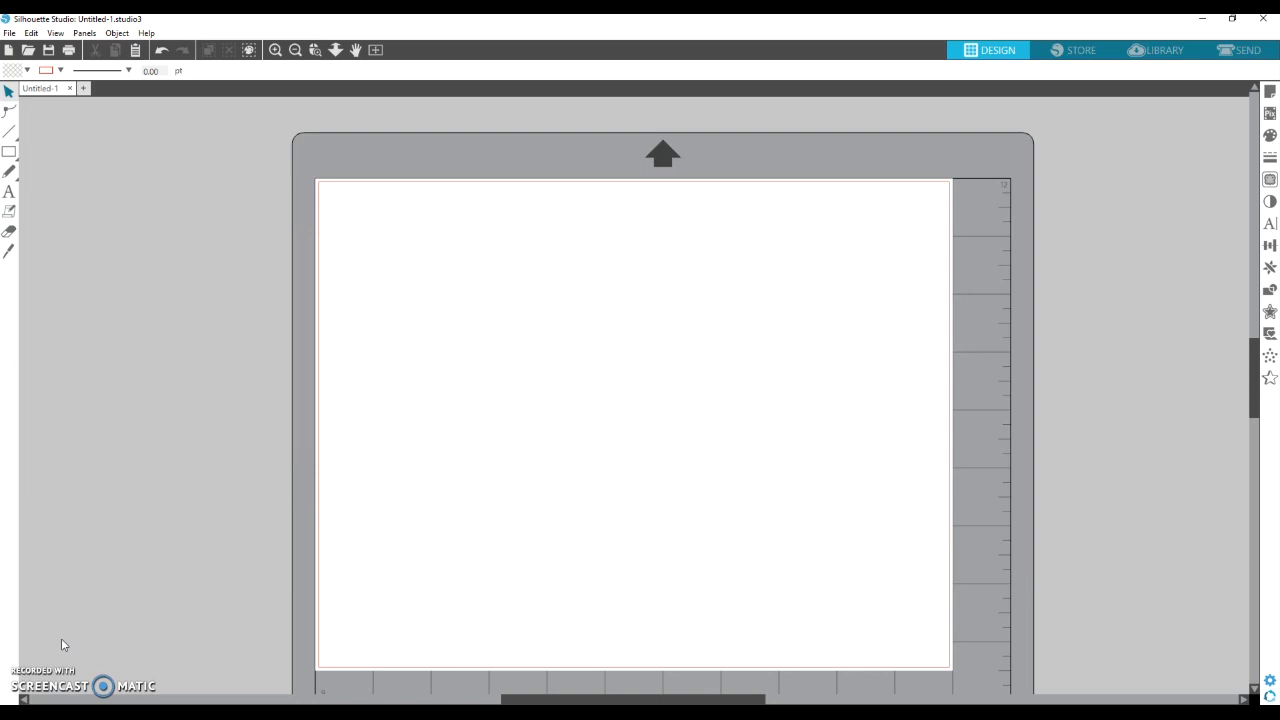
Add the text 'Welcome' near the top-left of the mat, enlarge it and shift it left
click(140, 90)
click(9, 194)
click(378, 285)
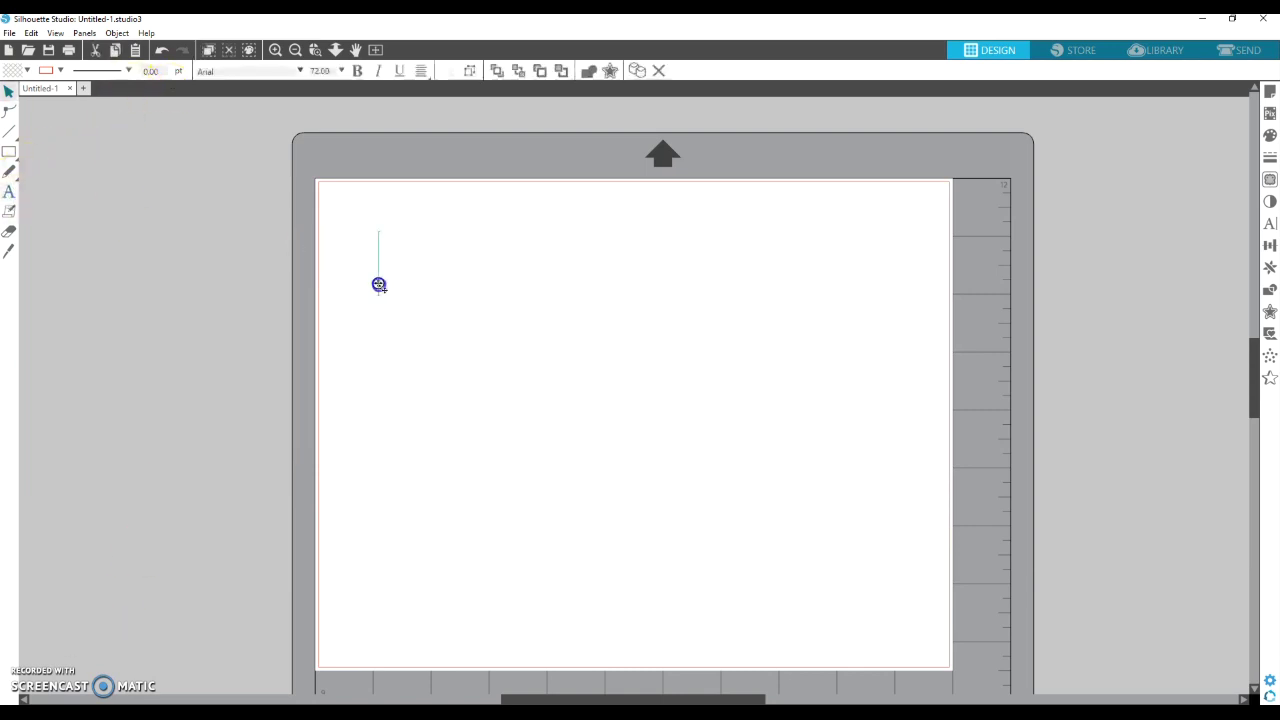
text(Welcome)
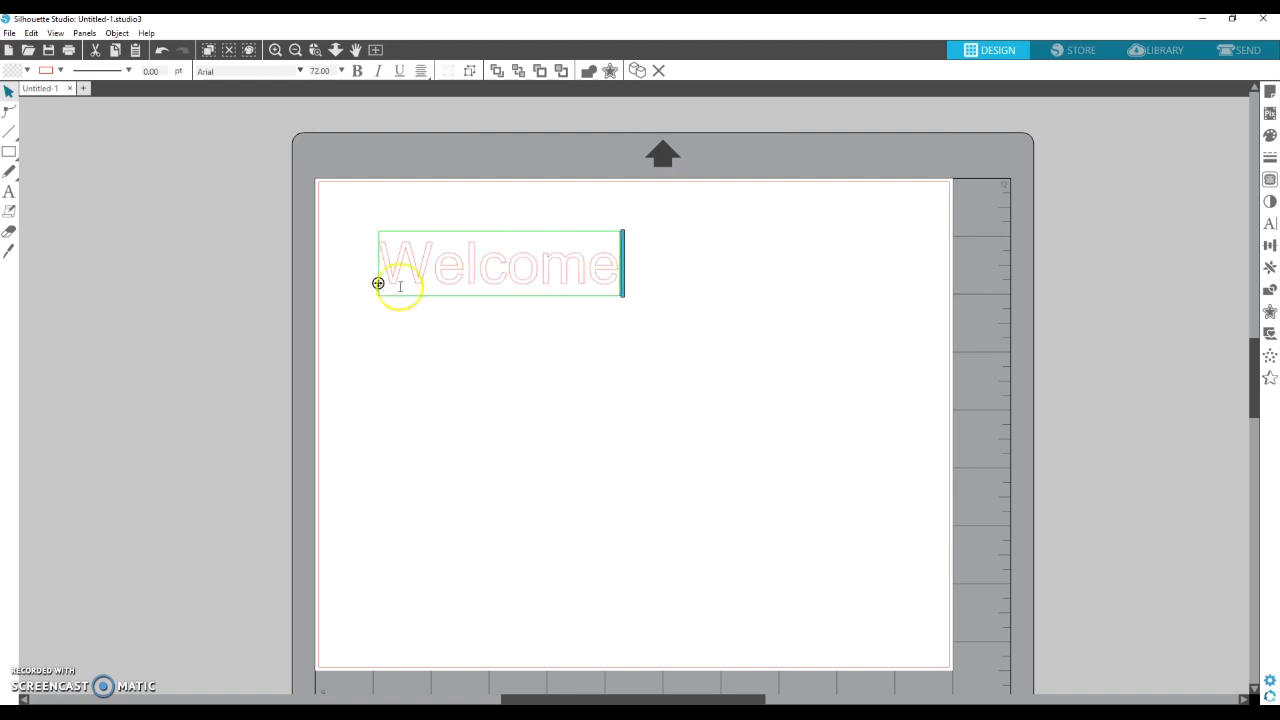
click(598, 300)
drag(622, 297, 909, 557)
drag(371, 394, 349, 403)
click(447, 360)
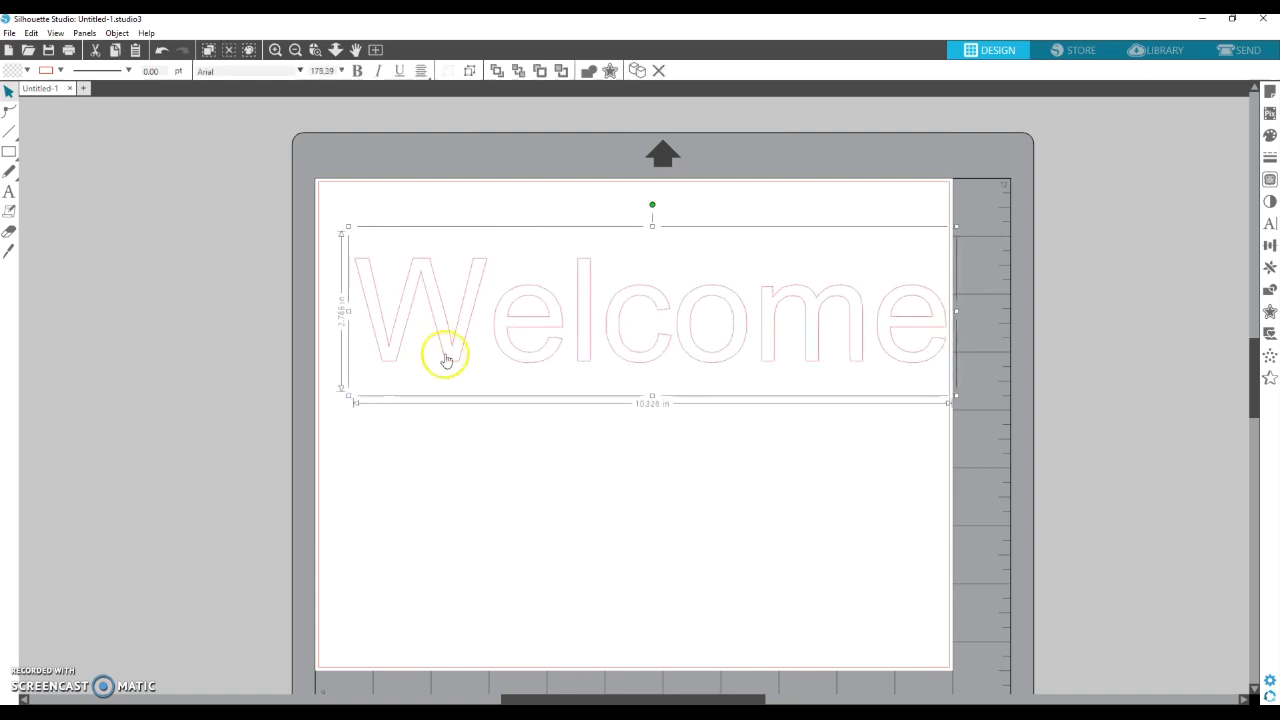
drag(447, 360, 351, 357)
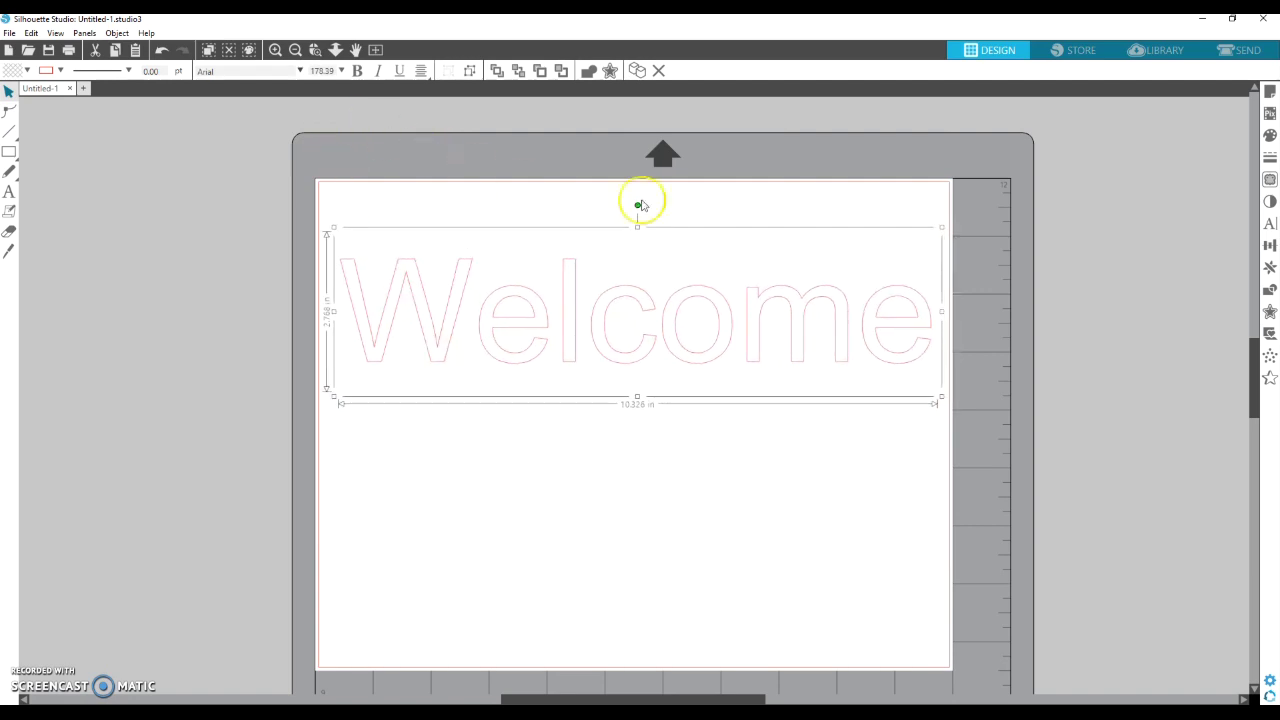
Set the Welcome text's font to sweetheartfont and zoom in on it
click(1270, 223)
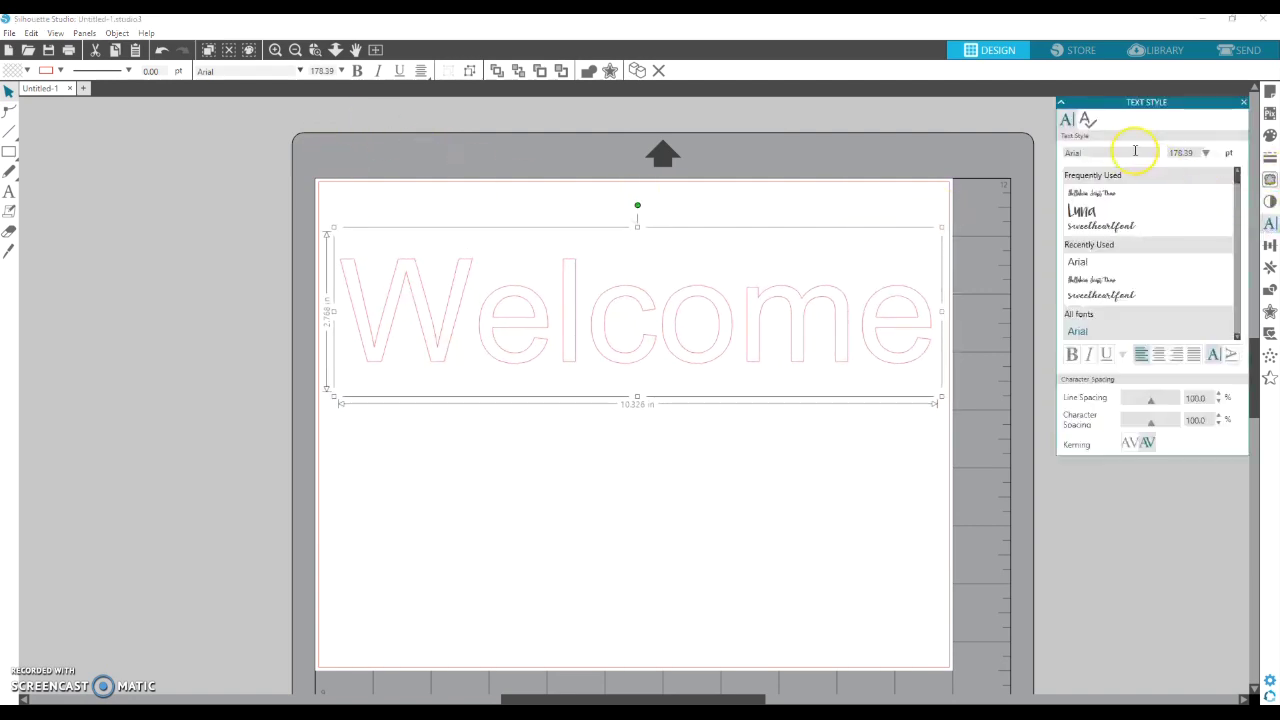
text(sweetheartfont)
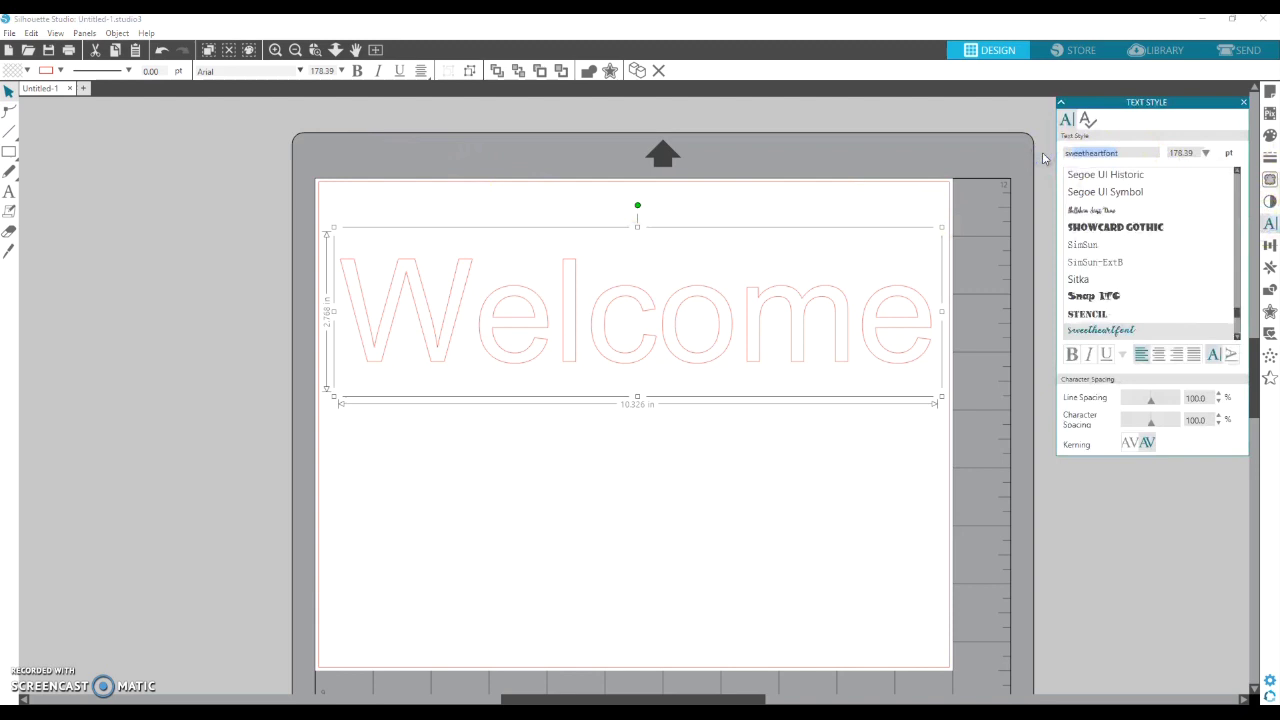
key(Return)
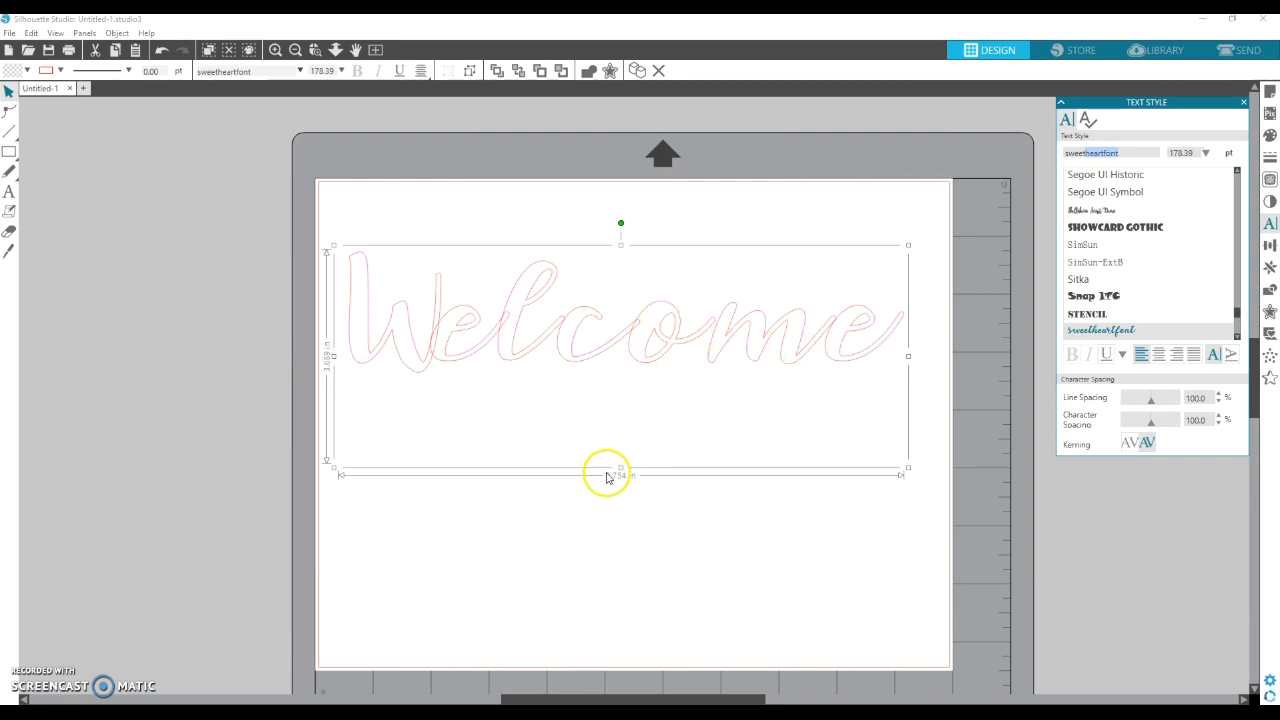
click(279, 50)
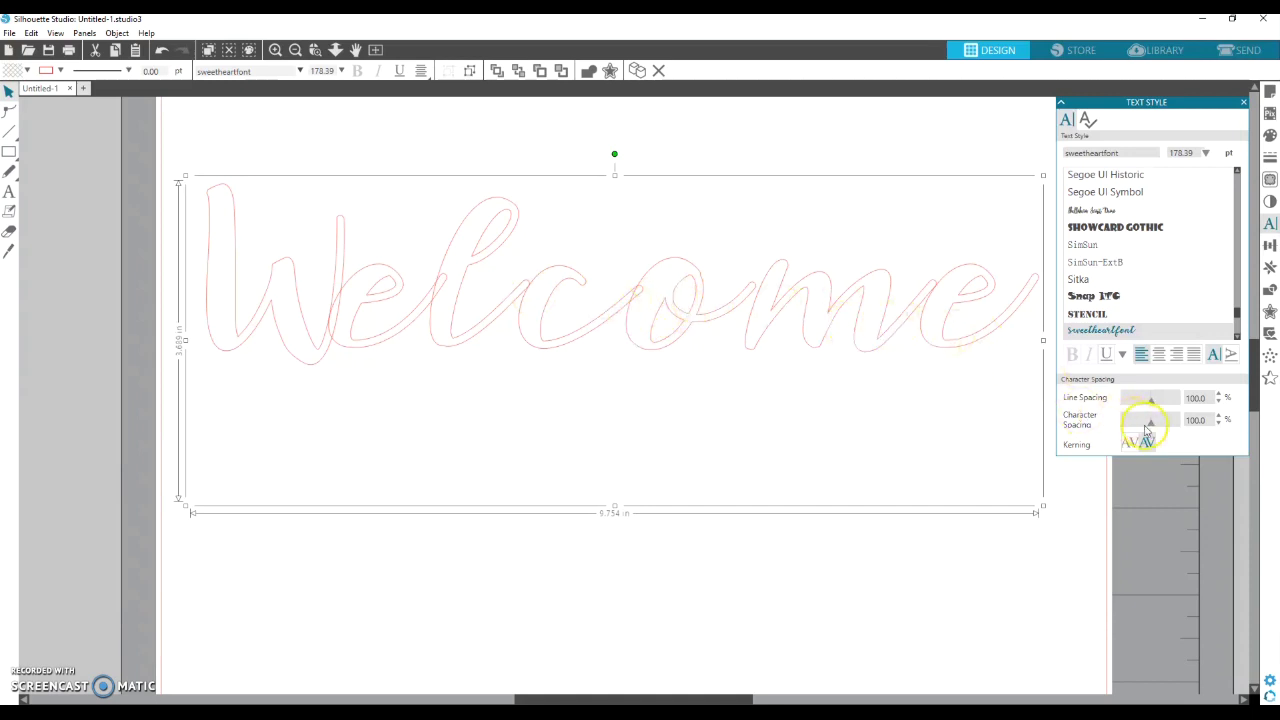
Spread the Welcome letters apart and weld them a first time
drag(1153, 428, 1153, 426)
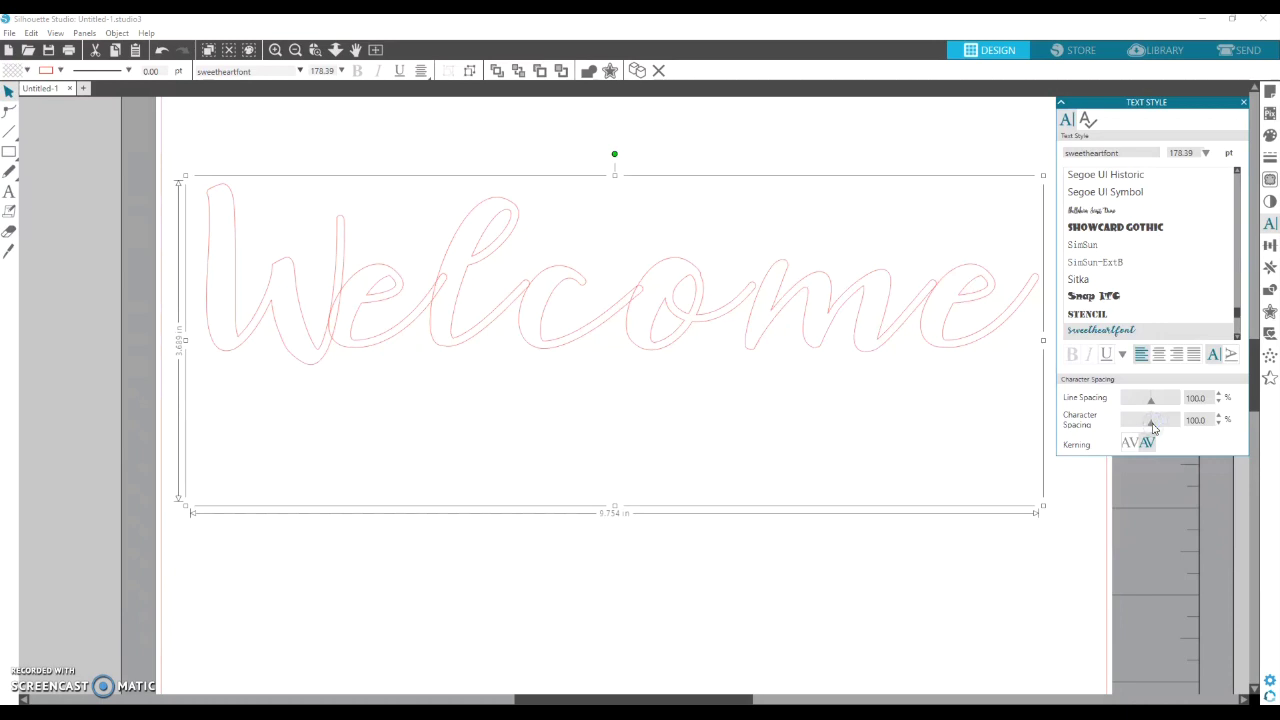
right_click(481, 331)
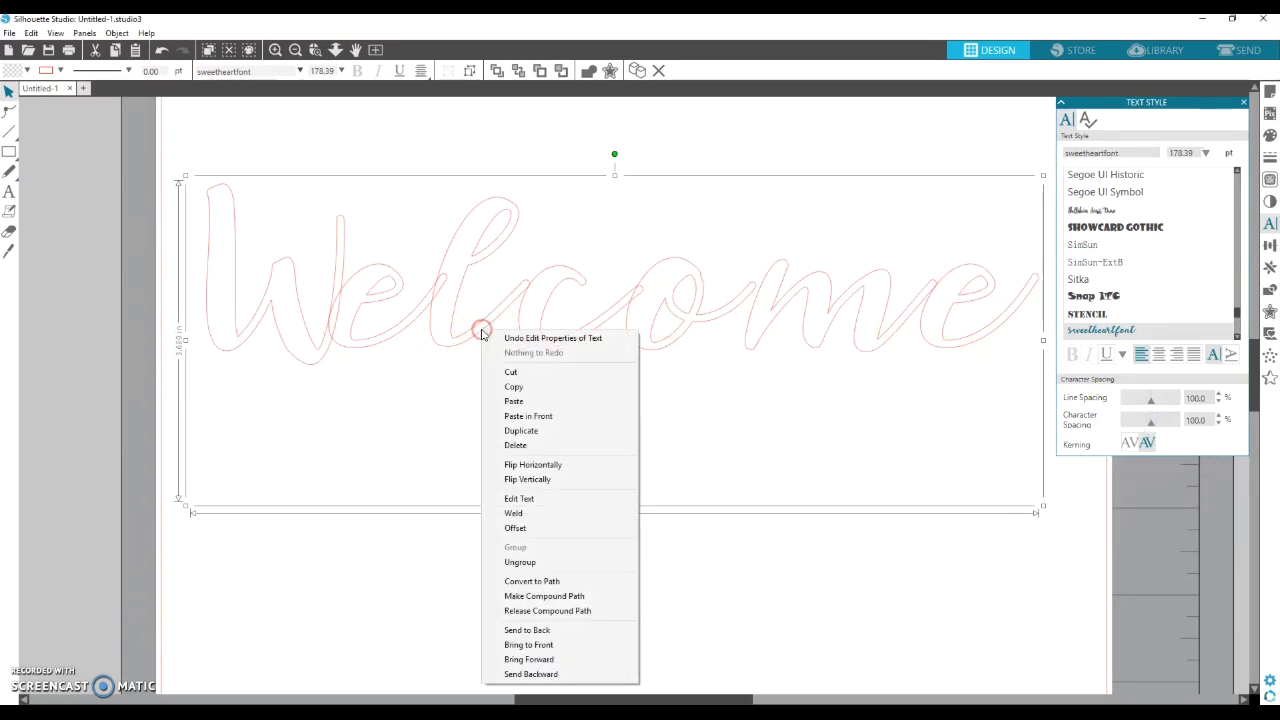
click(545, 515)
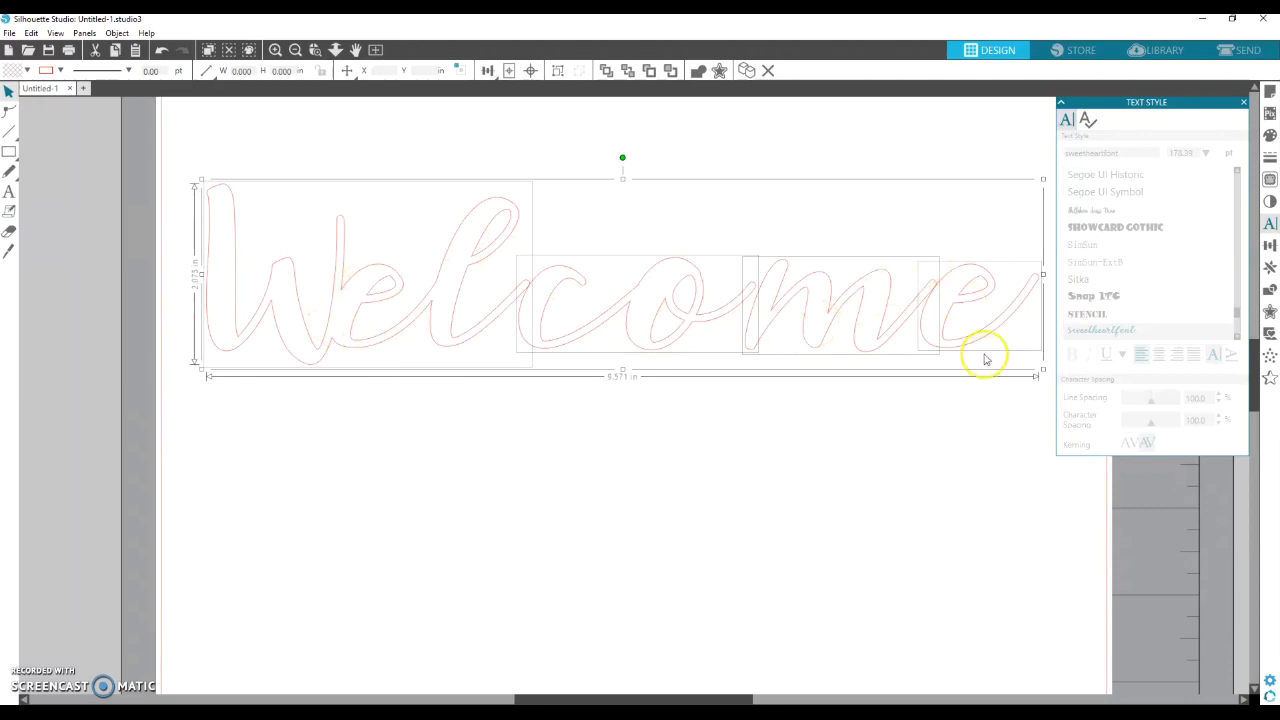
click(746, 410)
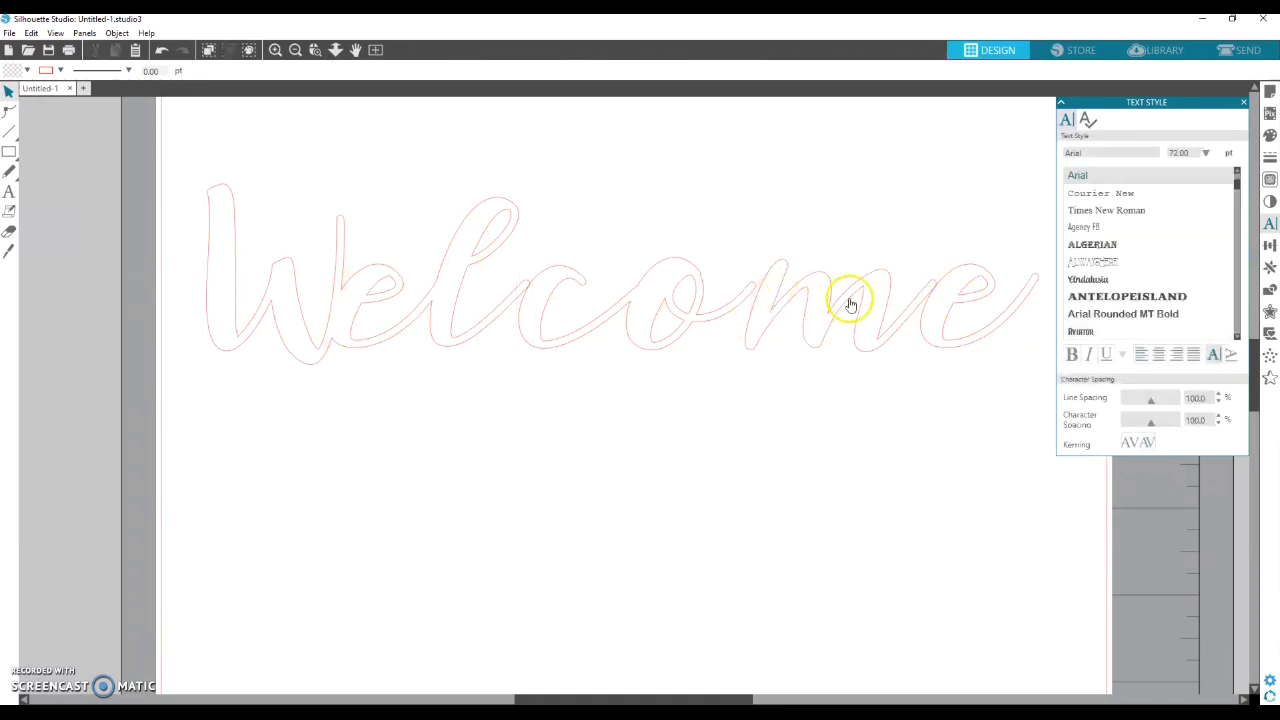
Nudge the 'co', the 'm' and the final 'e' left so the strokes overlap
click(541, 331)
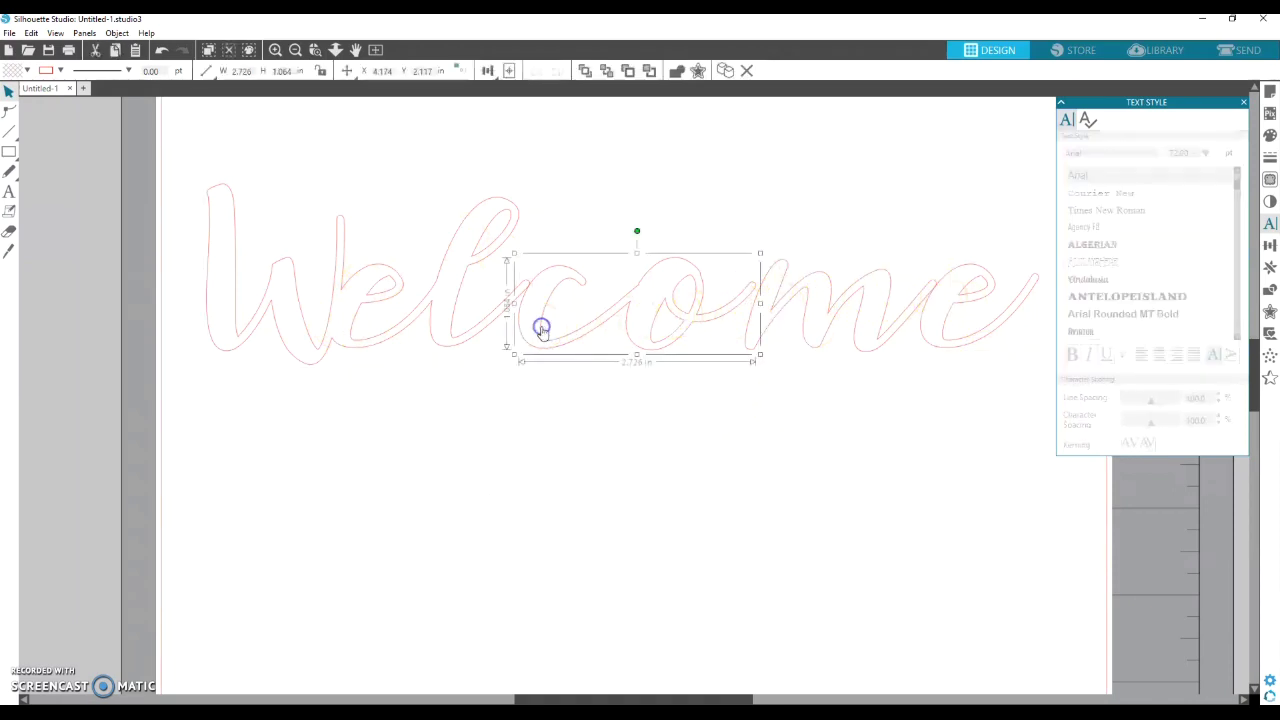
drag(541, 321, 537, 321)
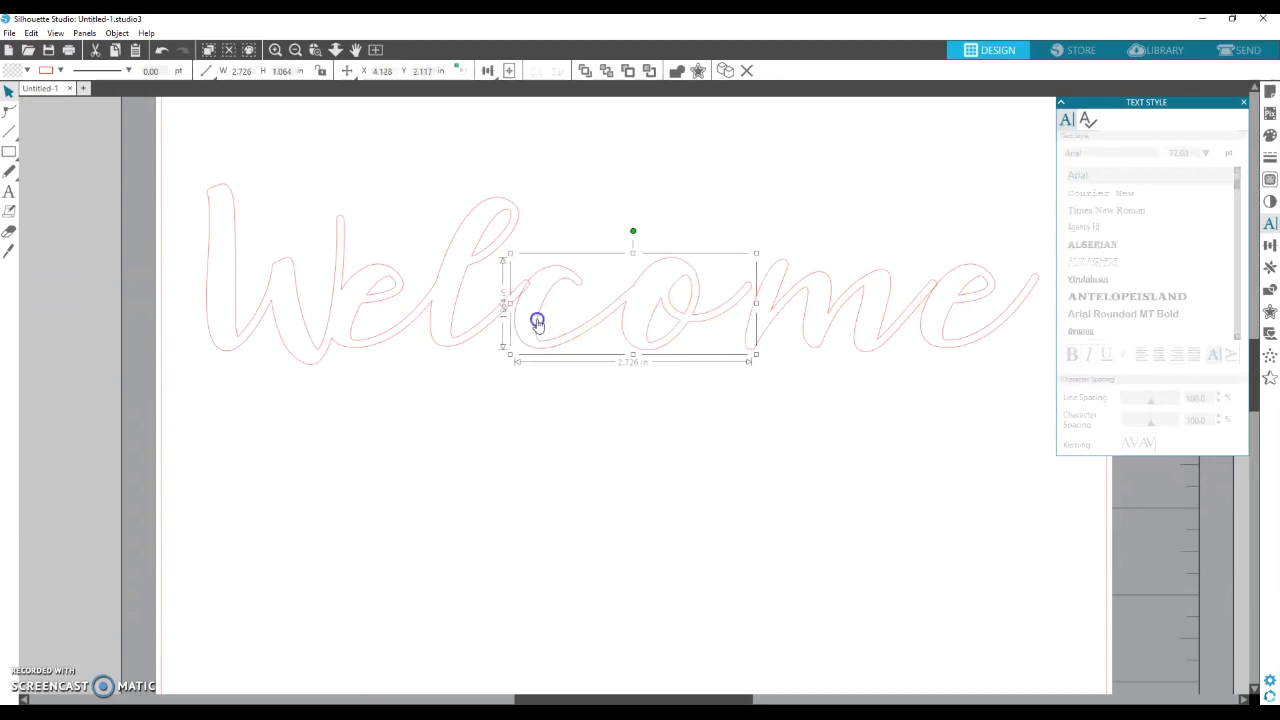
drag(772, 305, 758, 304)
click(921, 293)
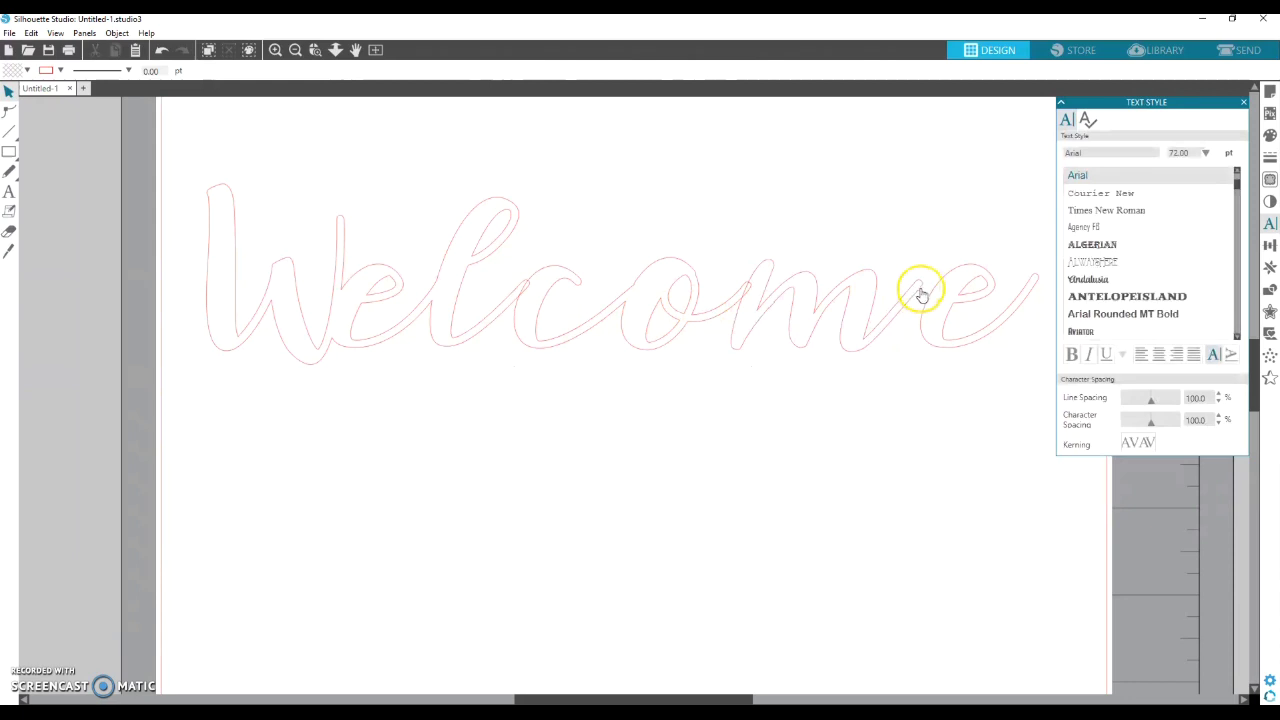
drag(928, 297, 908, 299)
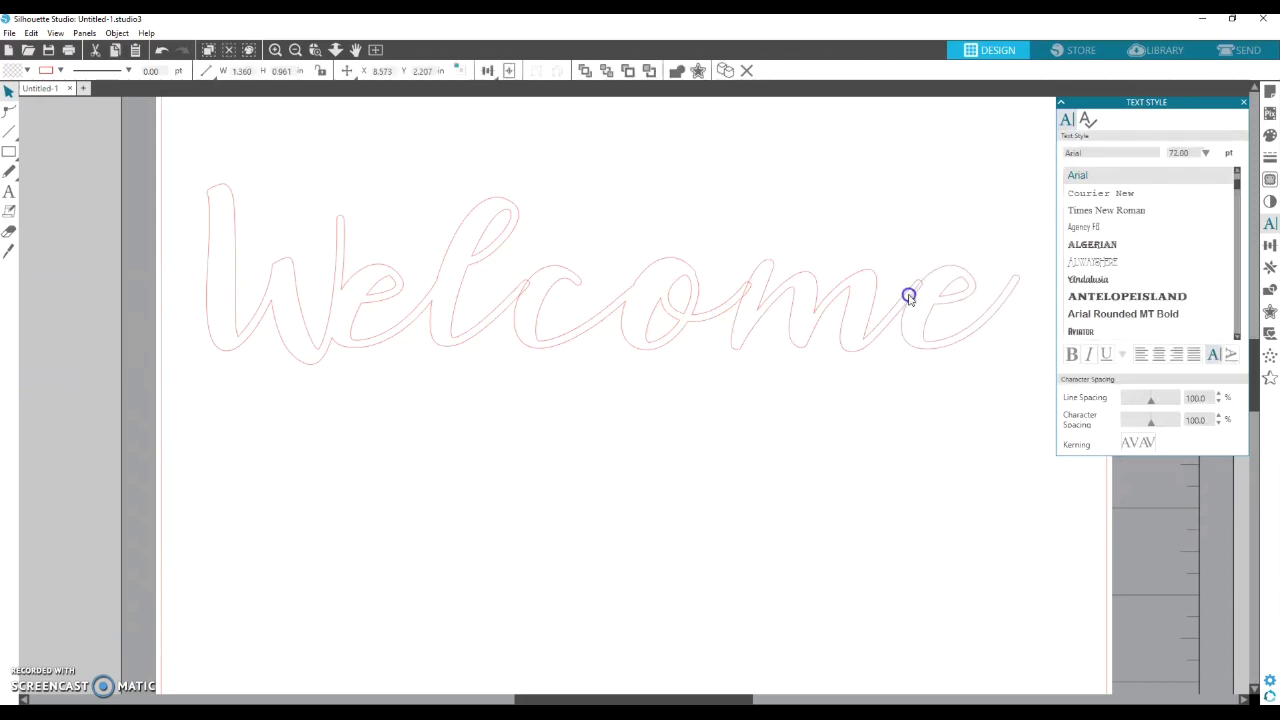
Select every letter and weld them into one 9.348 × 2.078 in outline
drag(175, 145, 1046, 389)
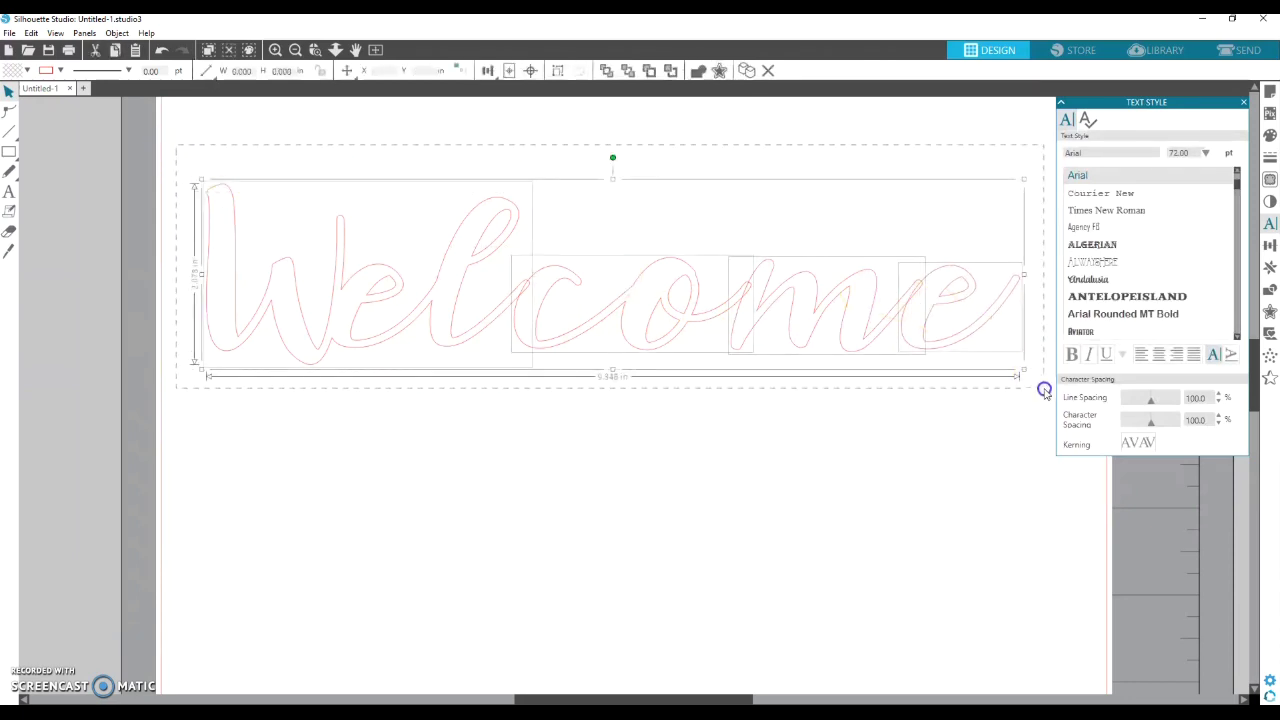
right_click(487, 310)
click(520, 487)
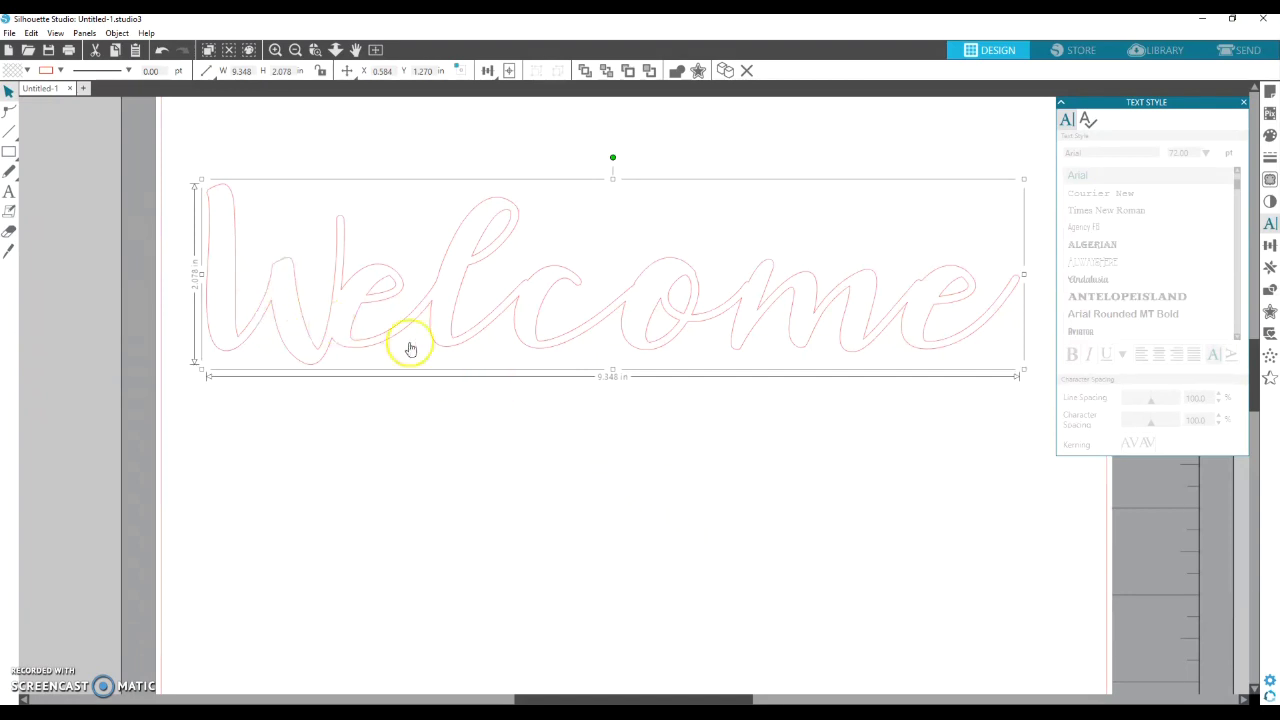
Set the Knife to Solid and Straight modes and cut a line across the first 'e'
click(1243, 102)
click(677, 387)
click(10, 253)
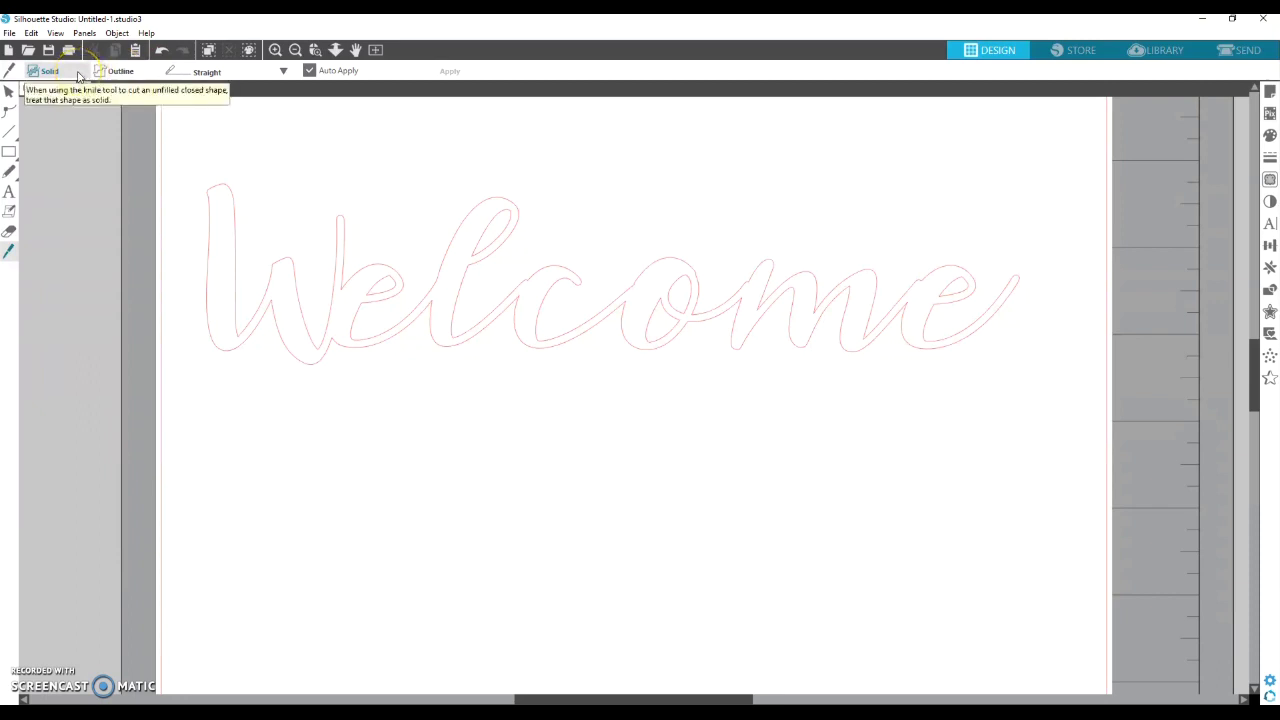
click(292, 71)
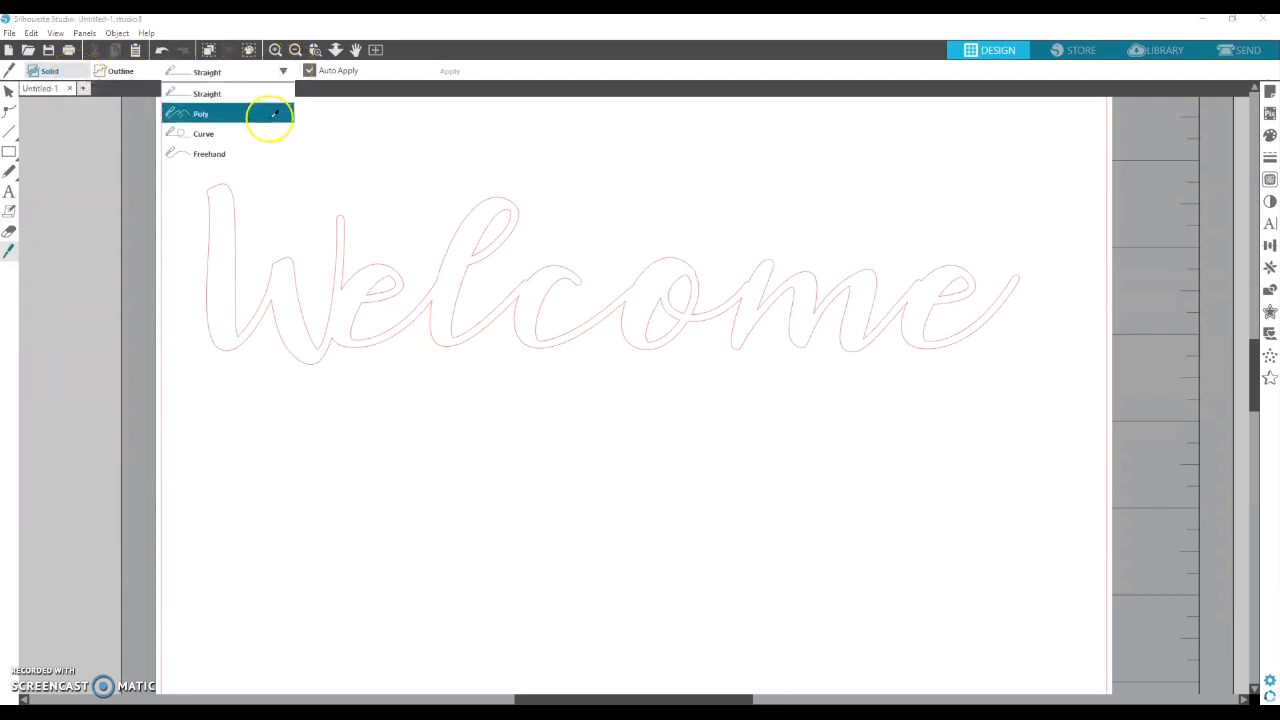
click(209, 93)
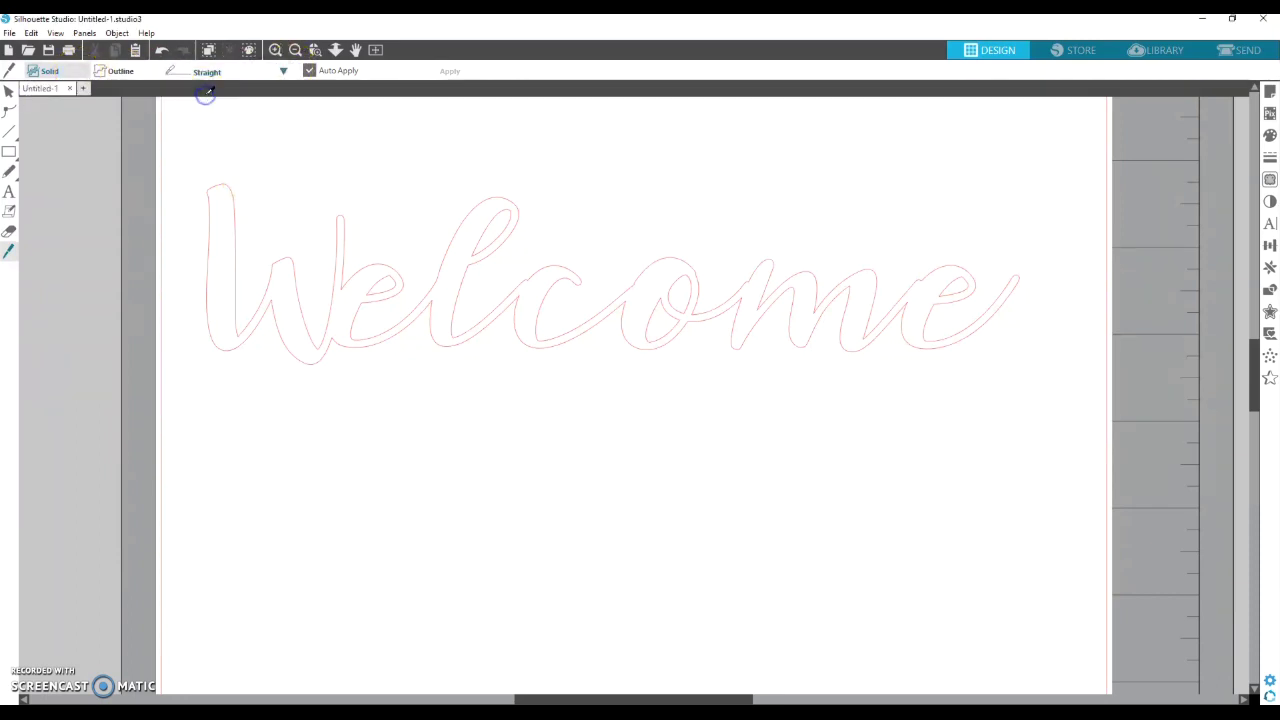
click(69, 72)
mouse_move(378, 285)
mouse_down()
mouse_move(366, 294)
mouse_move(365, 310)
mouse_move(386, 295)
mouse_move(375, 309)
mouse_up()
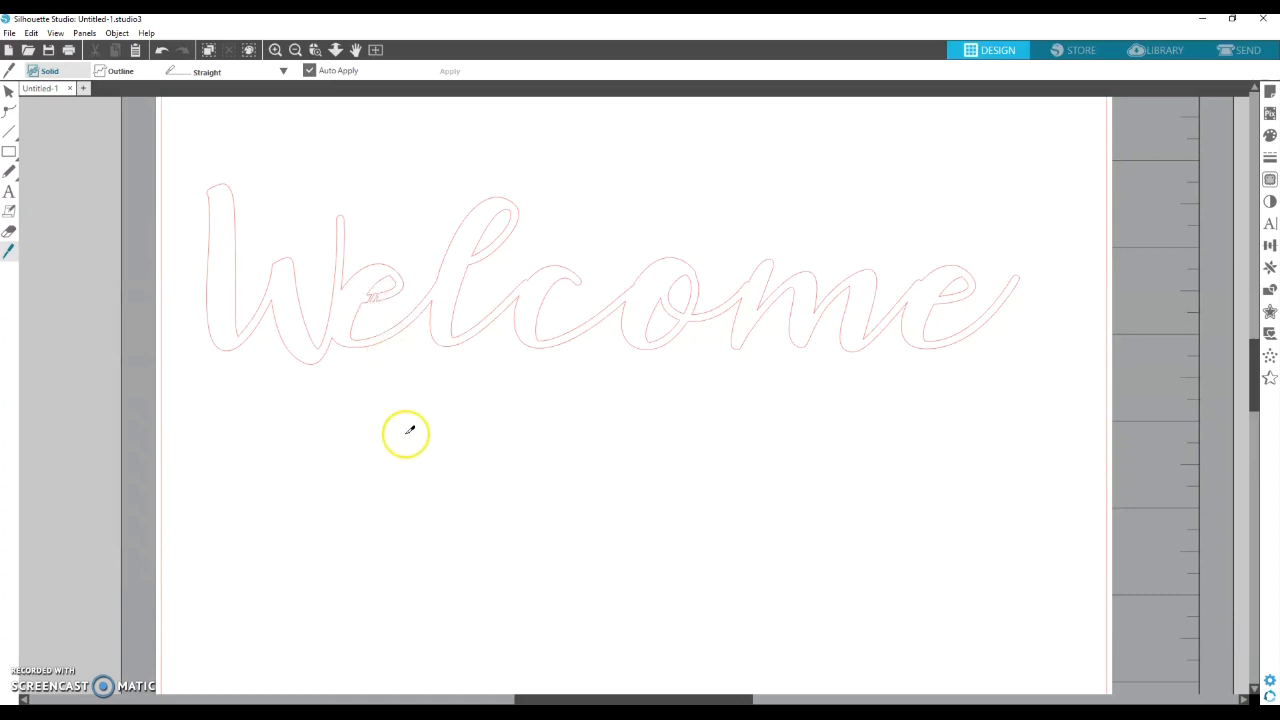
Zoom in and delete the small sliver cut from the first 'e'
click(275, 50)
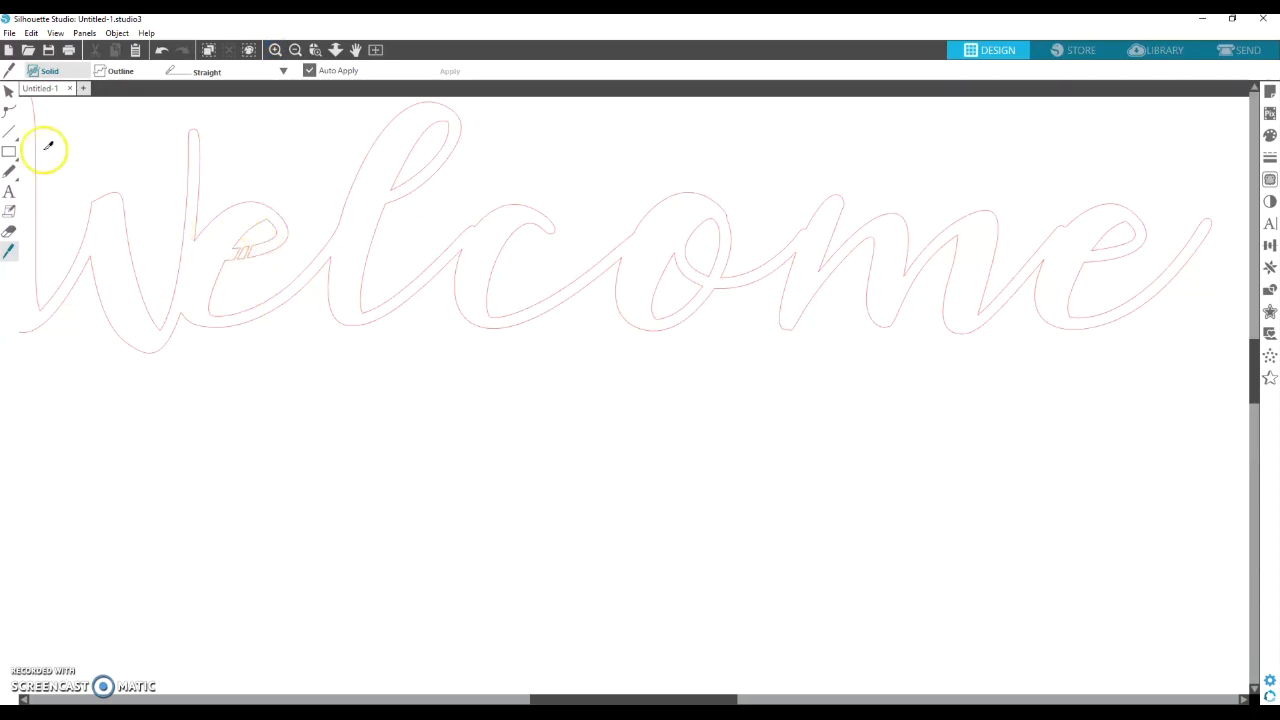
click(9, 91)
click(245, 260)
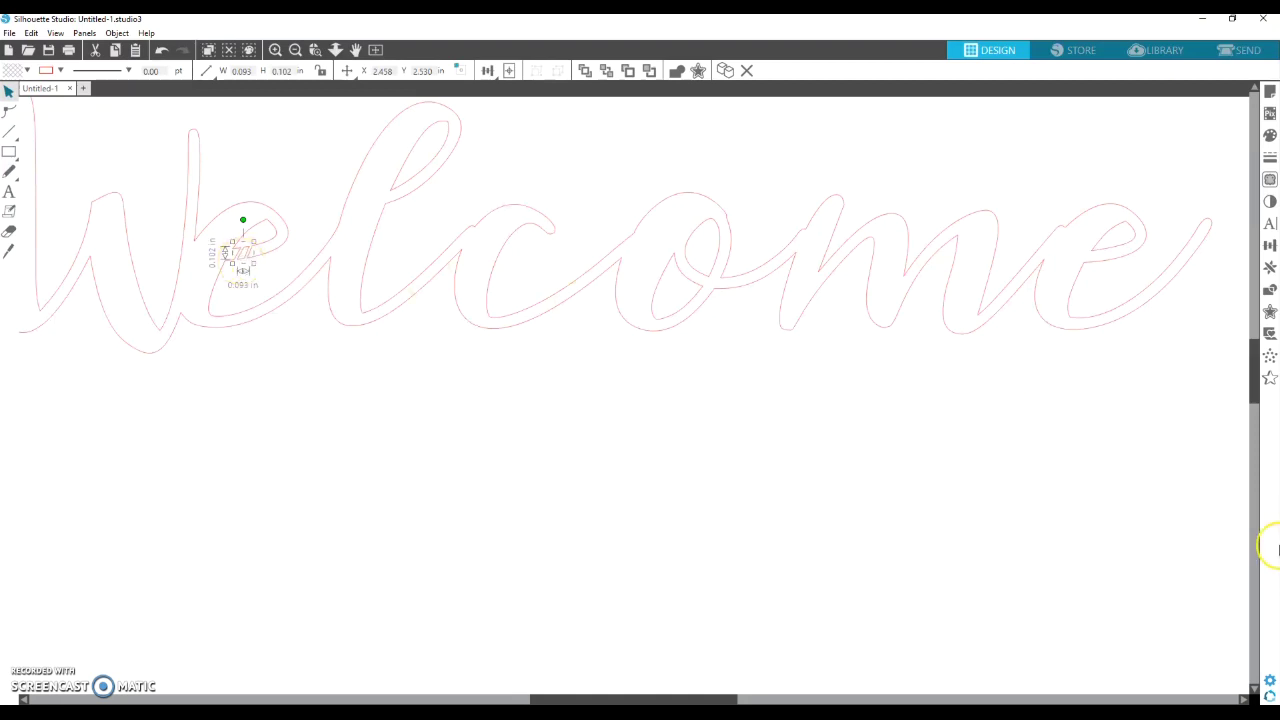
key(Delete)
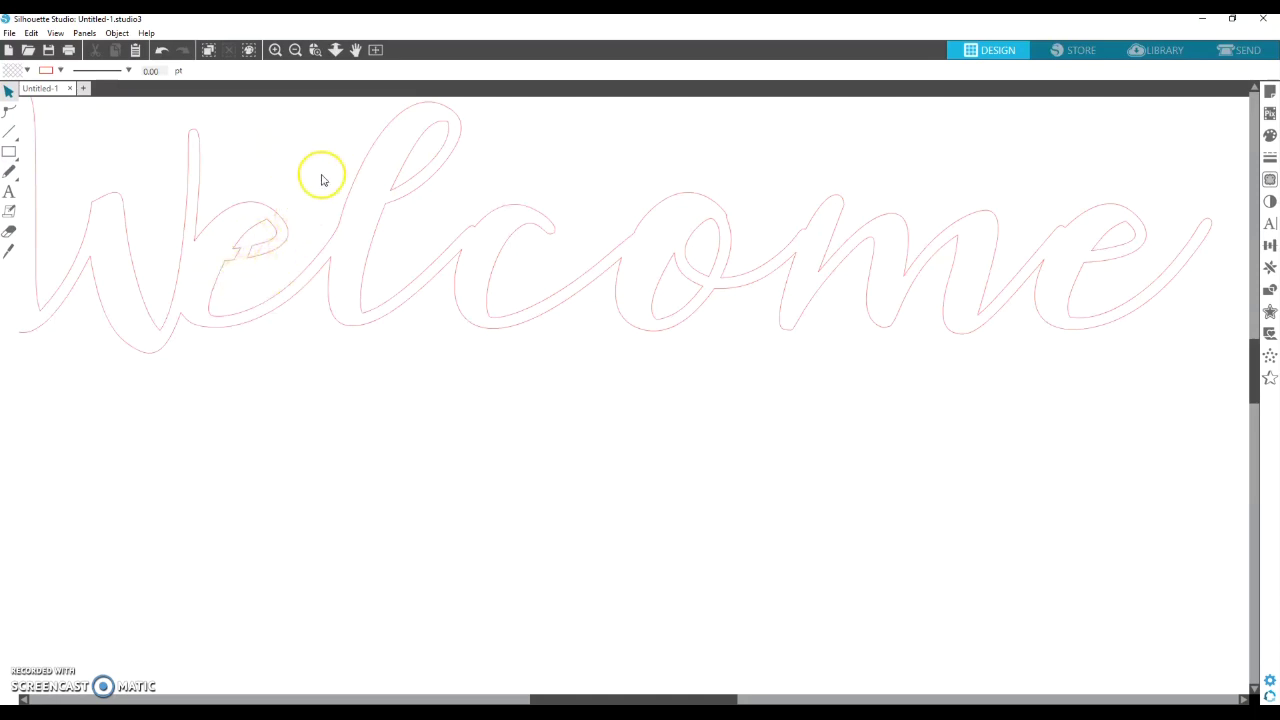
click(10, 252)
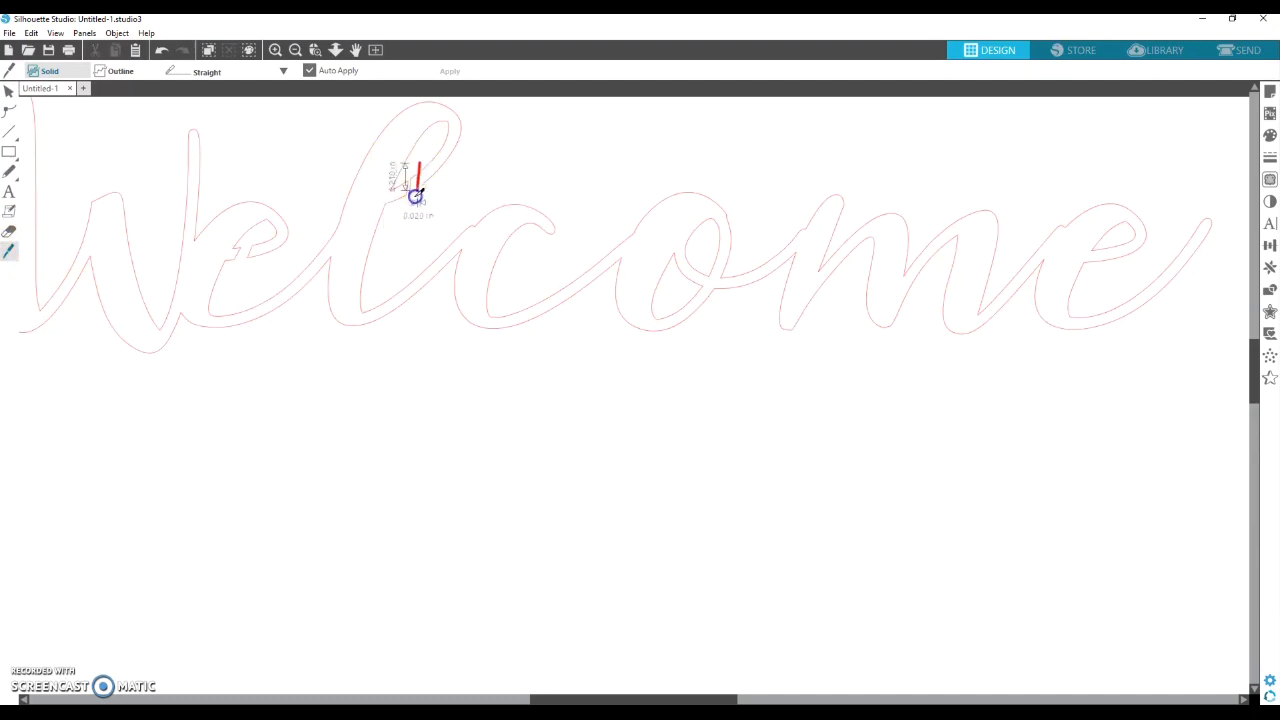
Knife-cut bridges across the 'l', the last 'e' and twice through the 'o'
drag(416, 195, 409, 206)
click(729, 306)
click(886, 215)
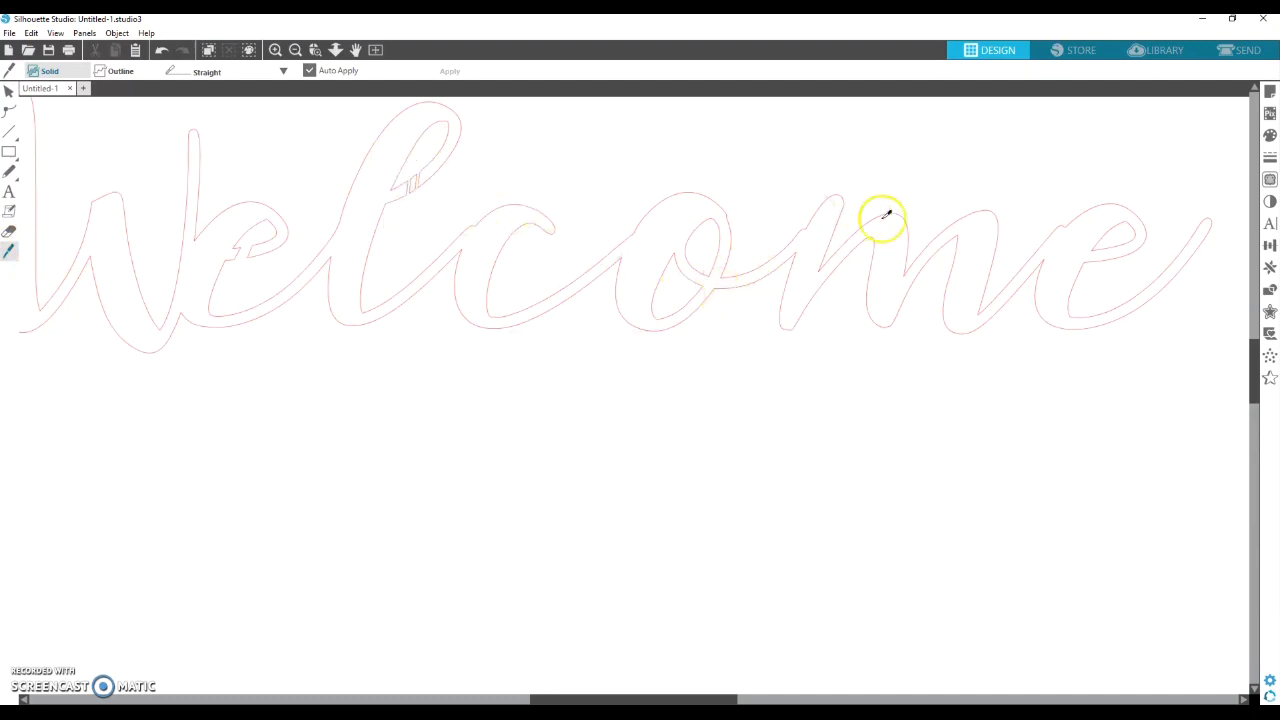
mouse_move(1091, 249)
mouse_down()
mouse_move(1123, 224)
mouse_move(1106, 268)
mouse_up()
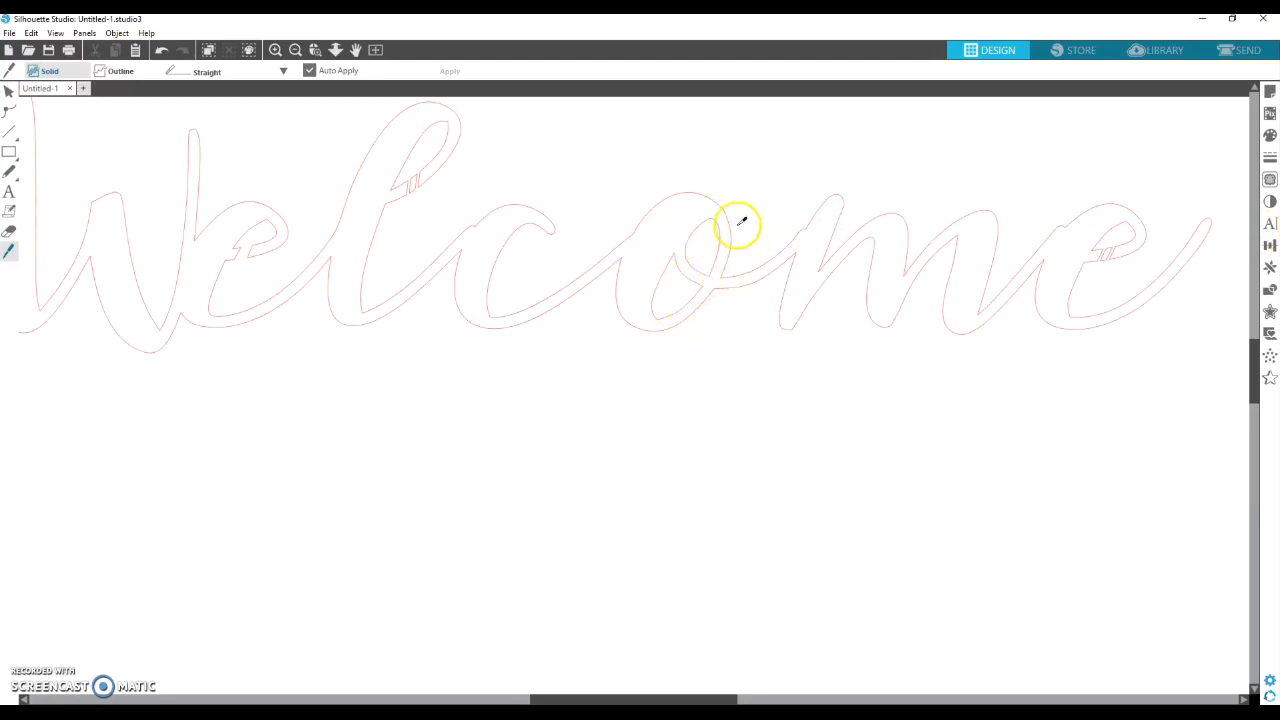
drag(691, 254, 675, 345)
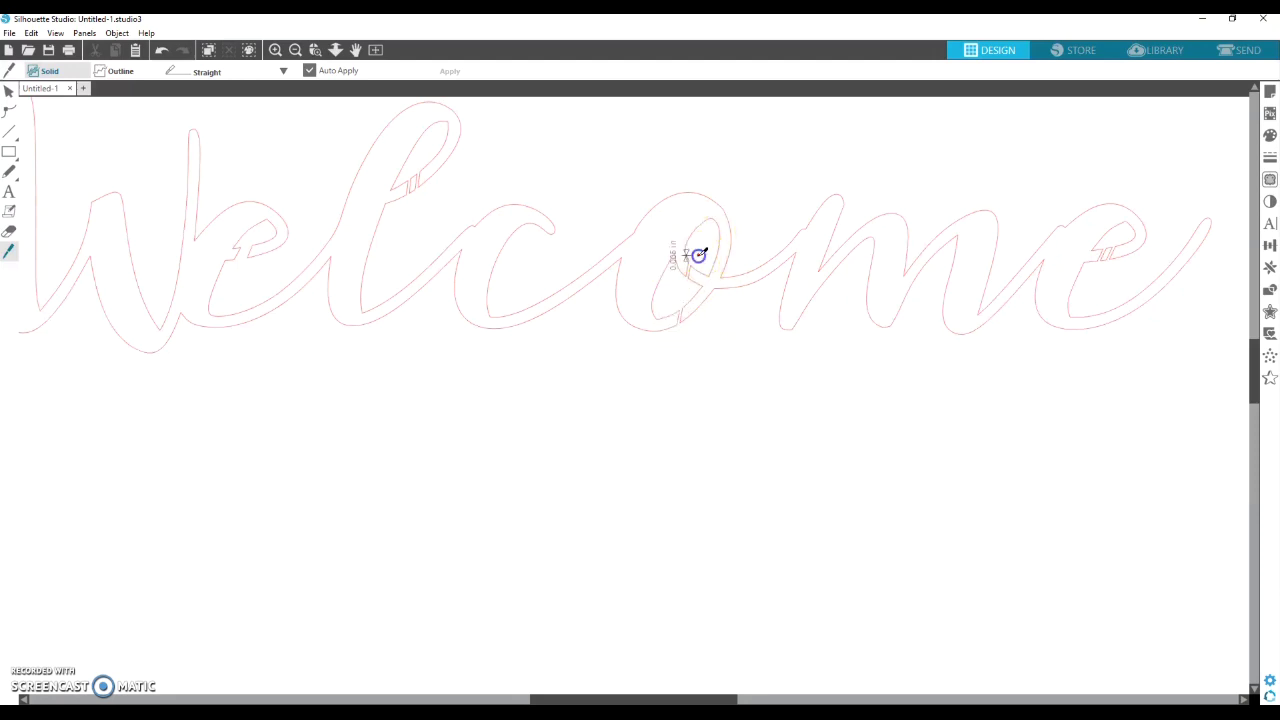
drag(698, 255, 683, 342)
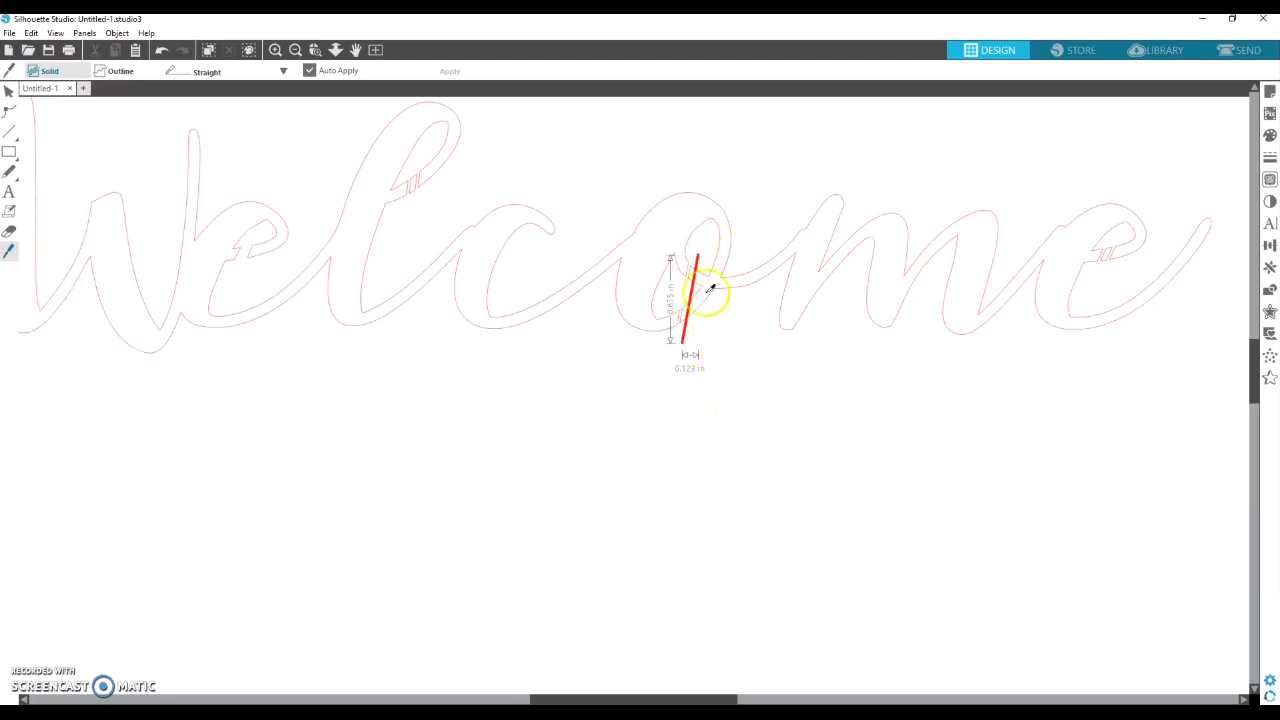
Delete the sliver cut from the last 'e'
key(v)
click(1106, 249)
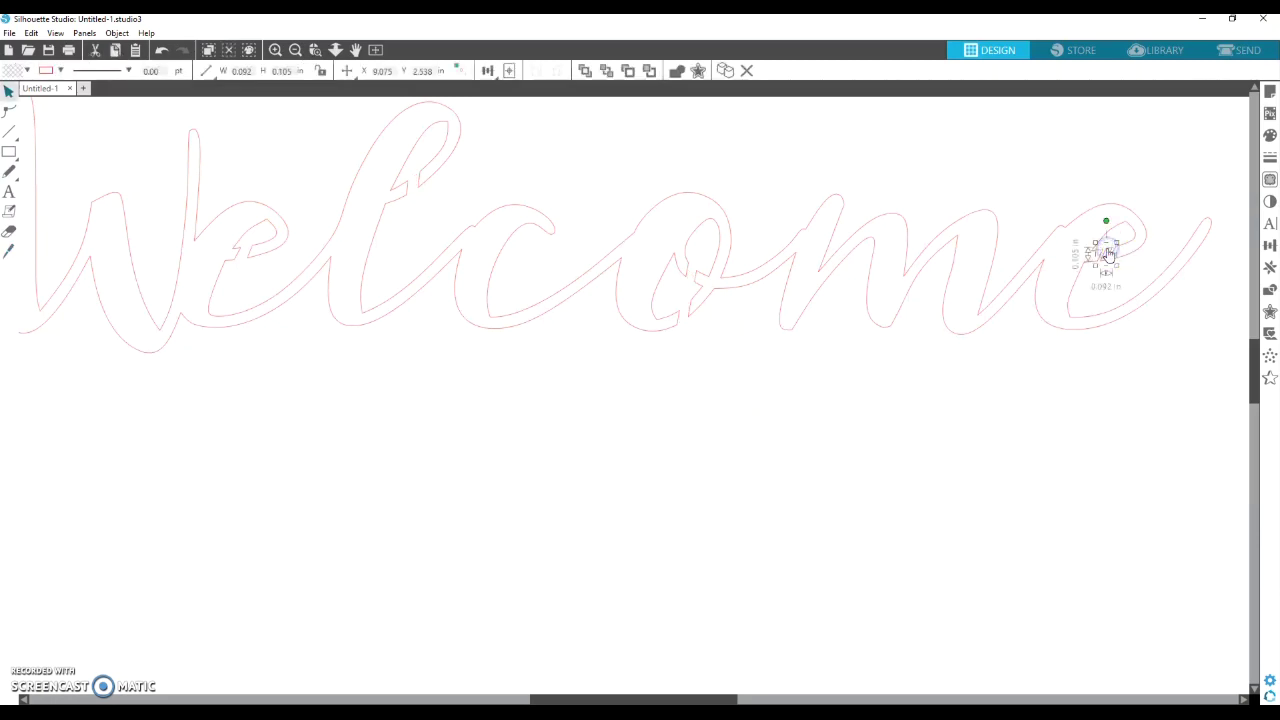
key(Delete)
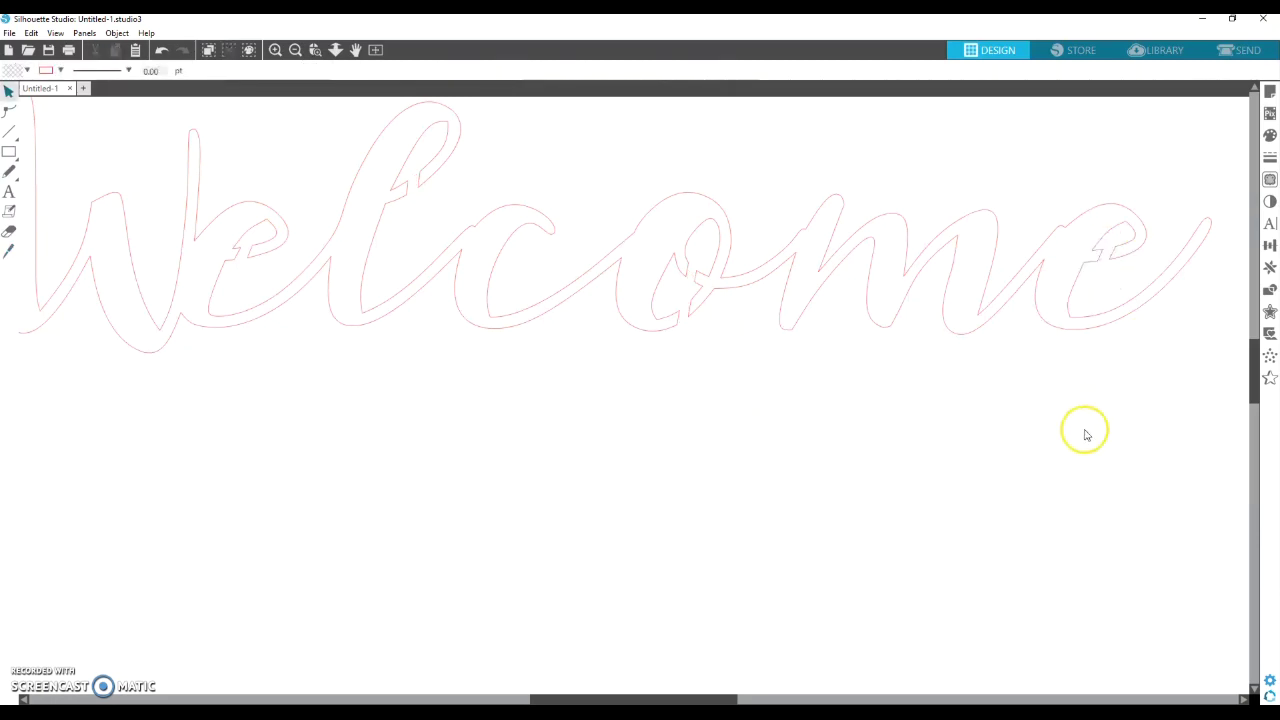
click(296, 52)
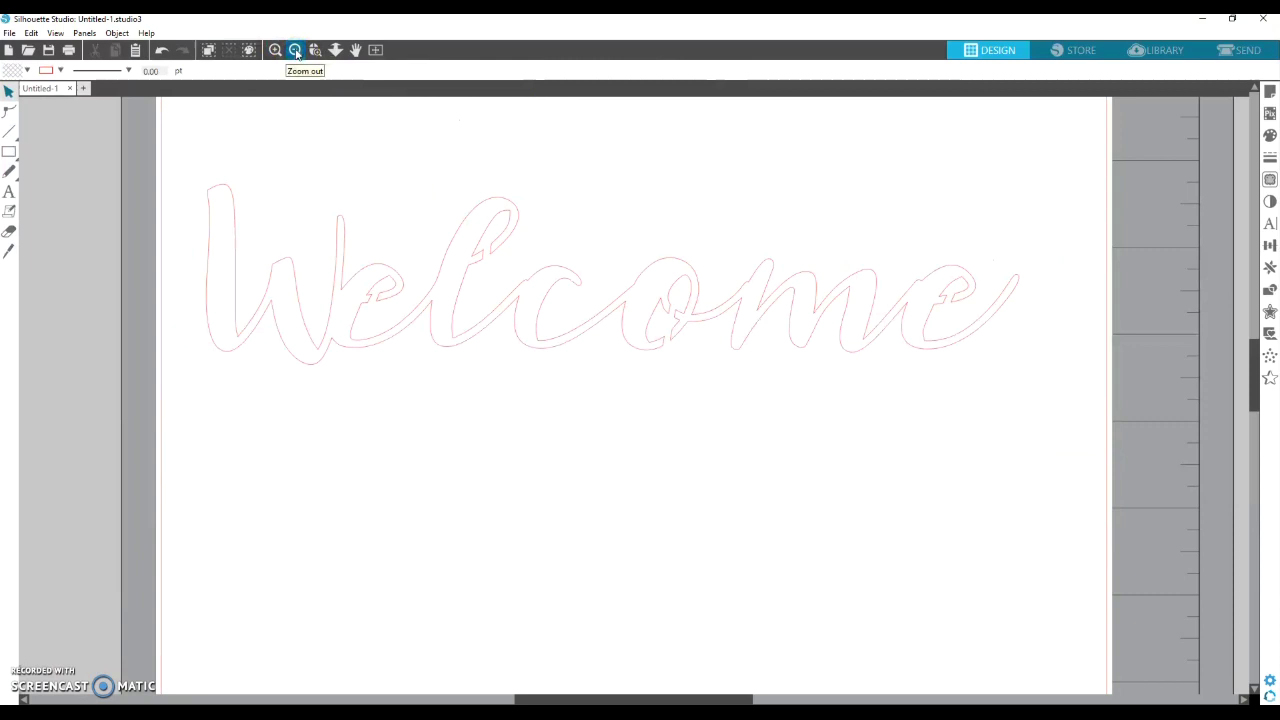